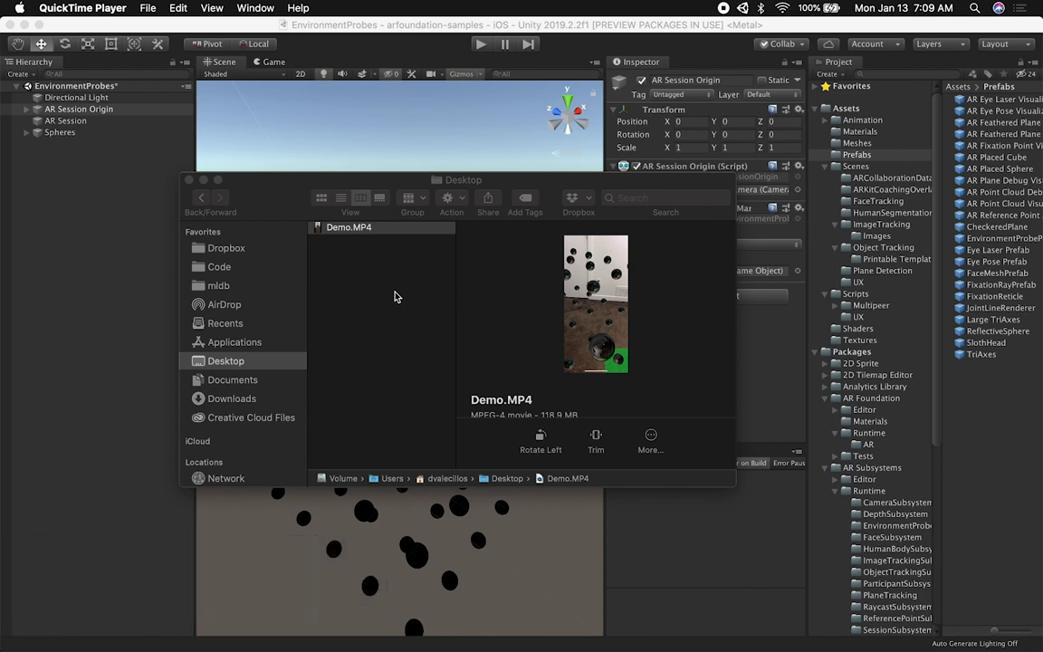
Preview Demo.MP4 from the Desktop in Quick Look and shift the preview window left
left_click(389, 236)
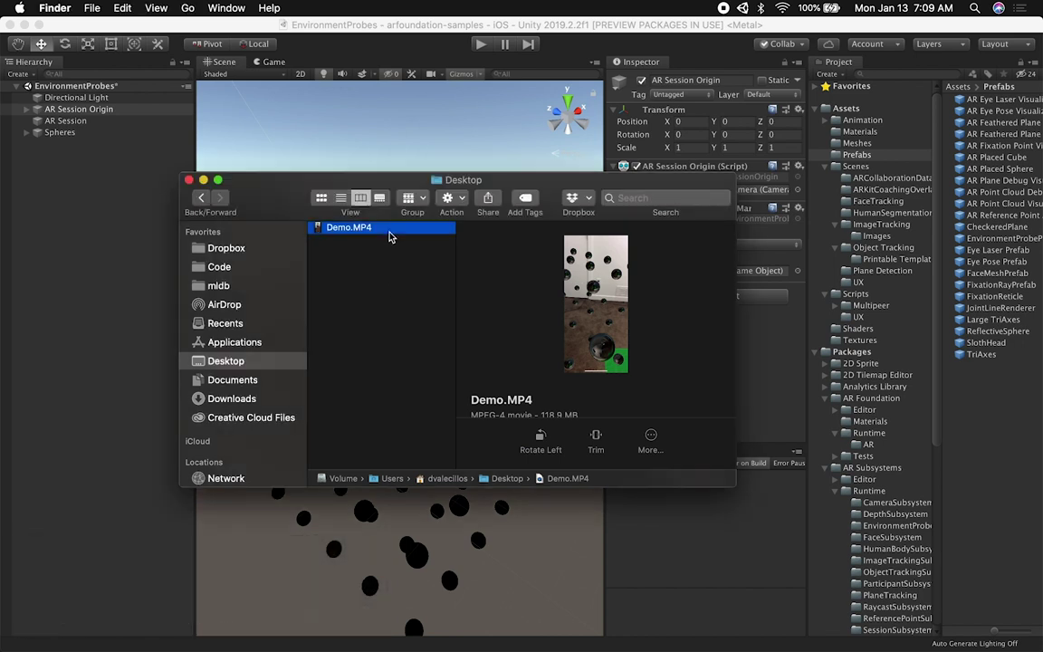
key("space")
left_click_drag(503, 37, 378, 38)
Watch the reflective-spheres AR demo video play through, then close it
mouse_move(460, 226)
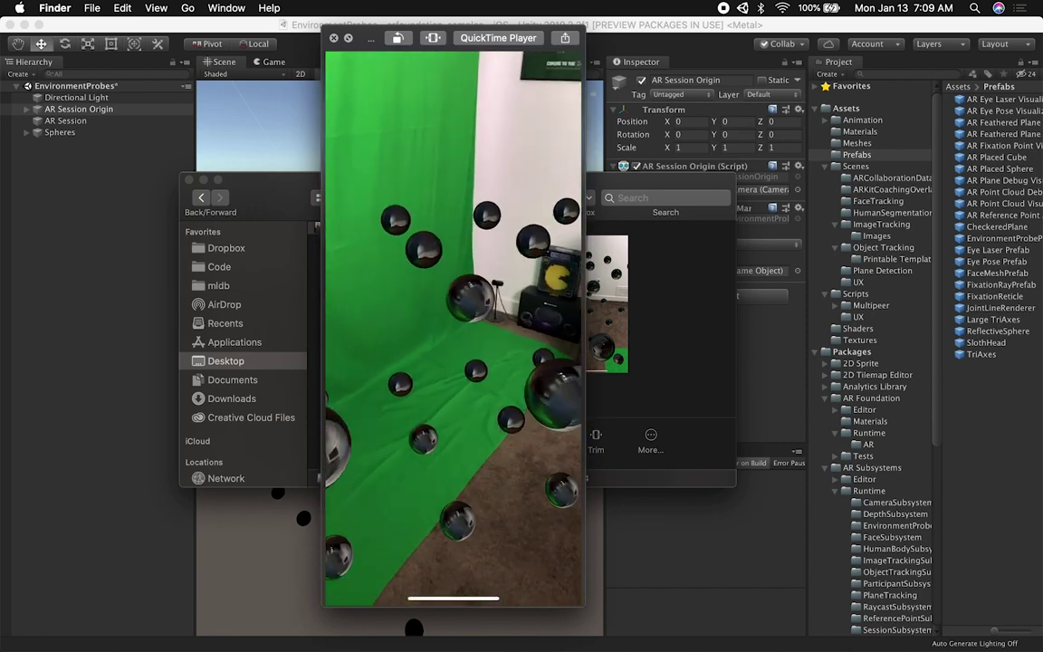
mouse_move(489, 305)
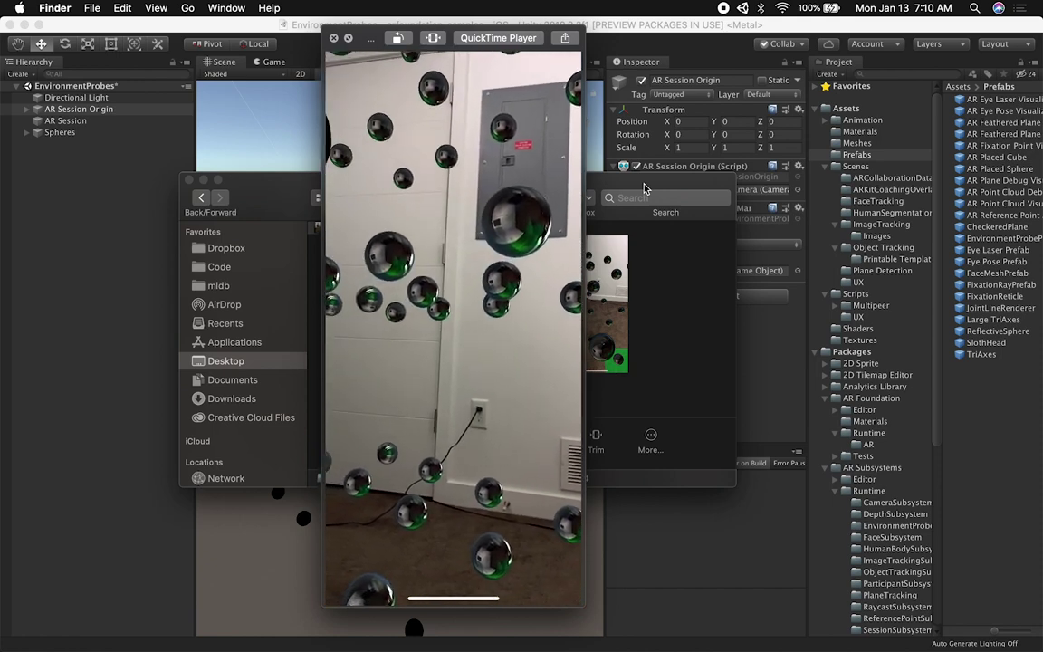
mouse_move(522, 326)
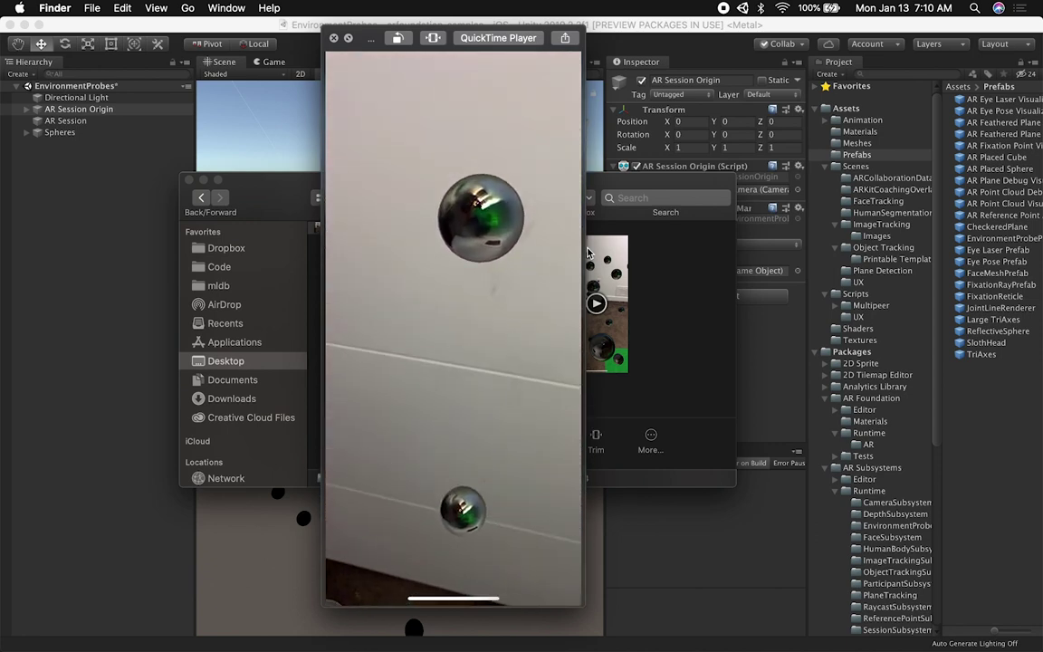
left_click(334, 37)
Activate Unity, orbit the Scene view down over the spheres, and select the Directional Light
left_click(339, 37)
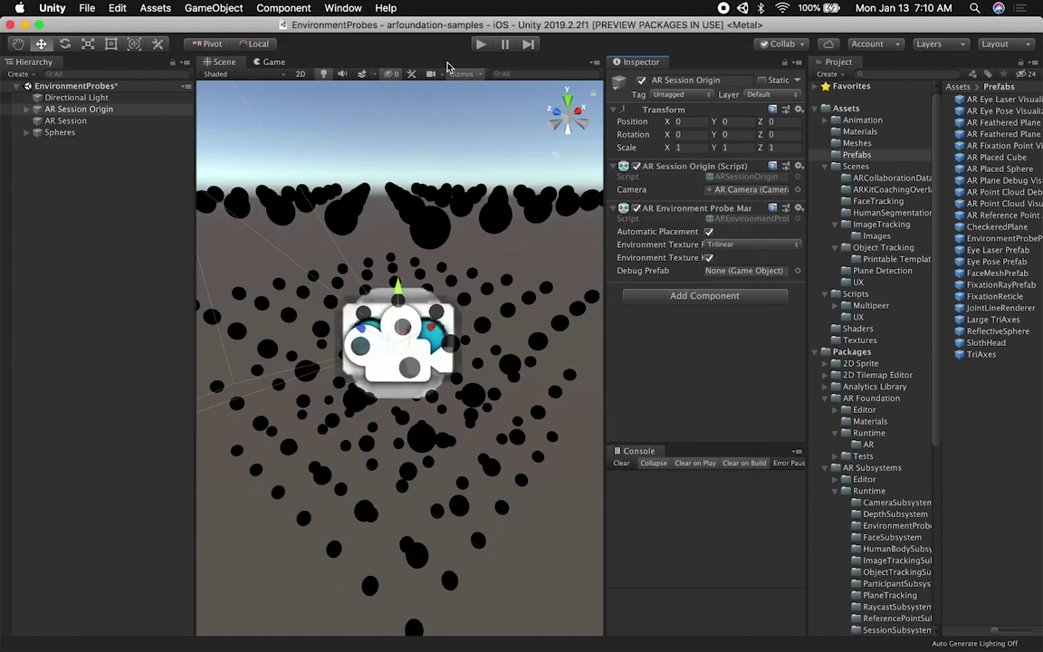
left_click_drag(443, 159, 308, 294, "alt")
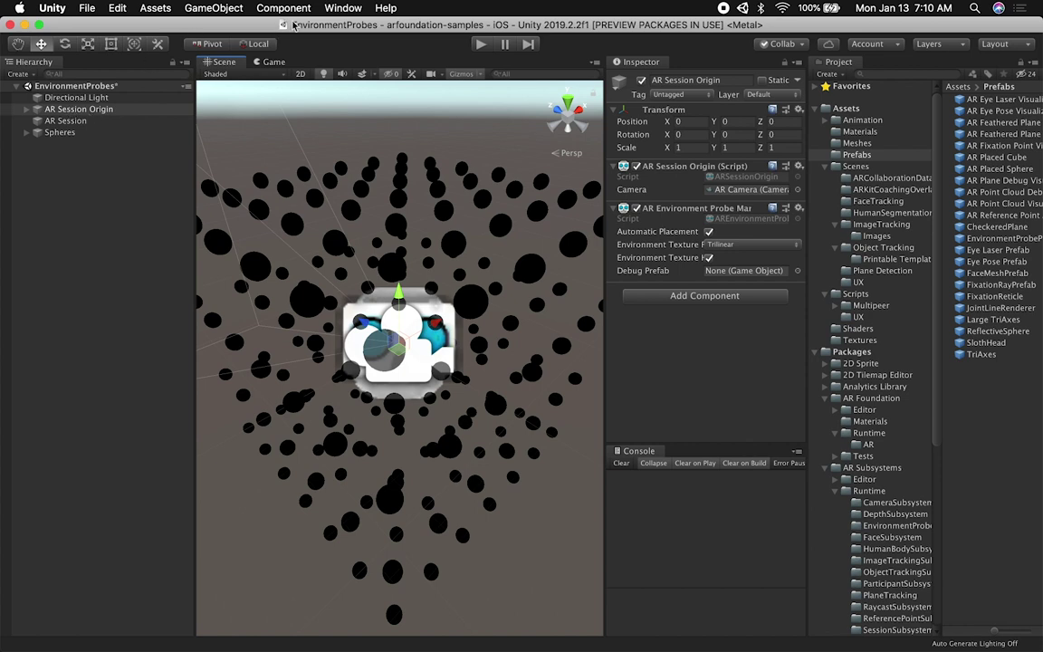
left_click(104, 98)
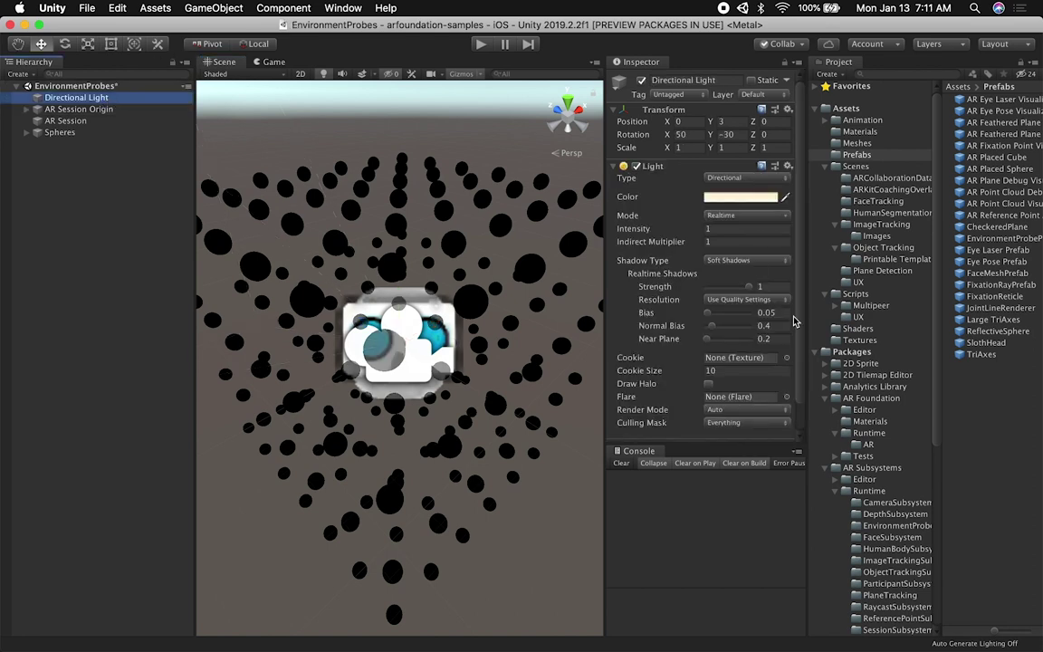
scroll(760, 299, "down", 2)
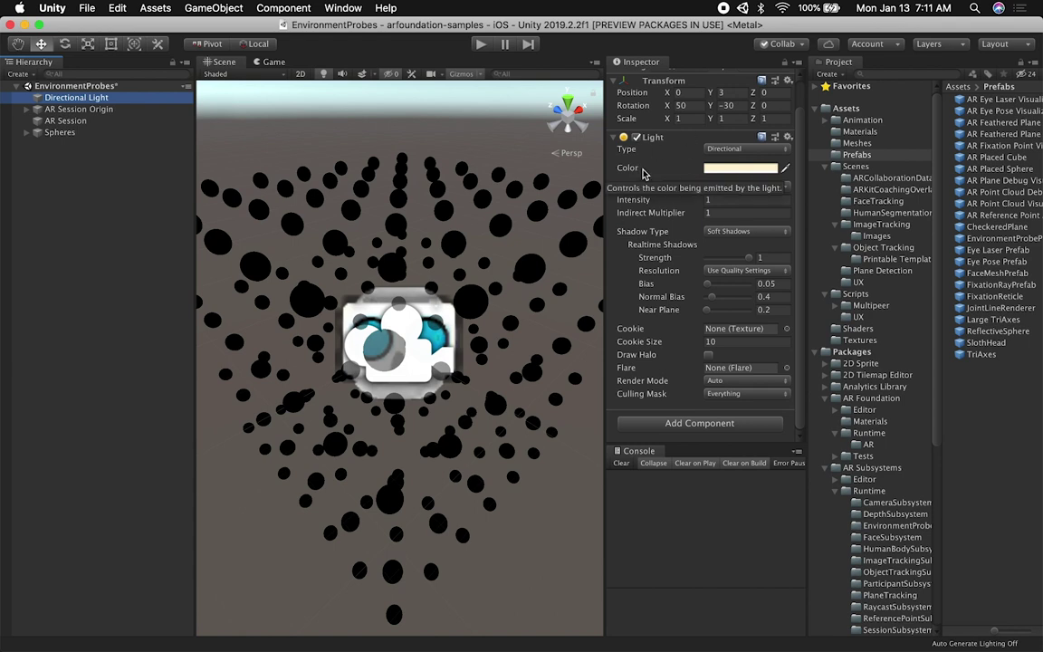
mouse_move(648, 192)
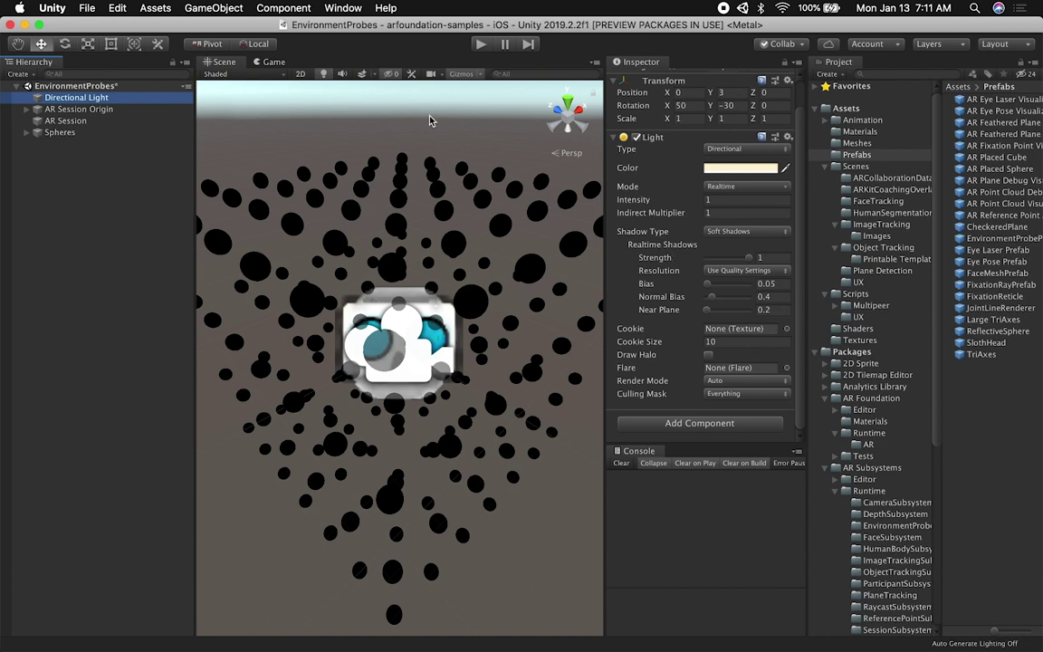
left_click(68, 109)
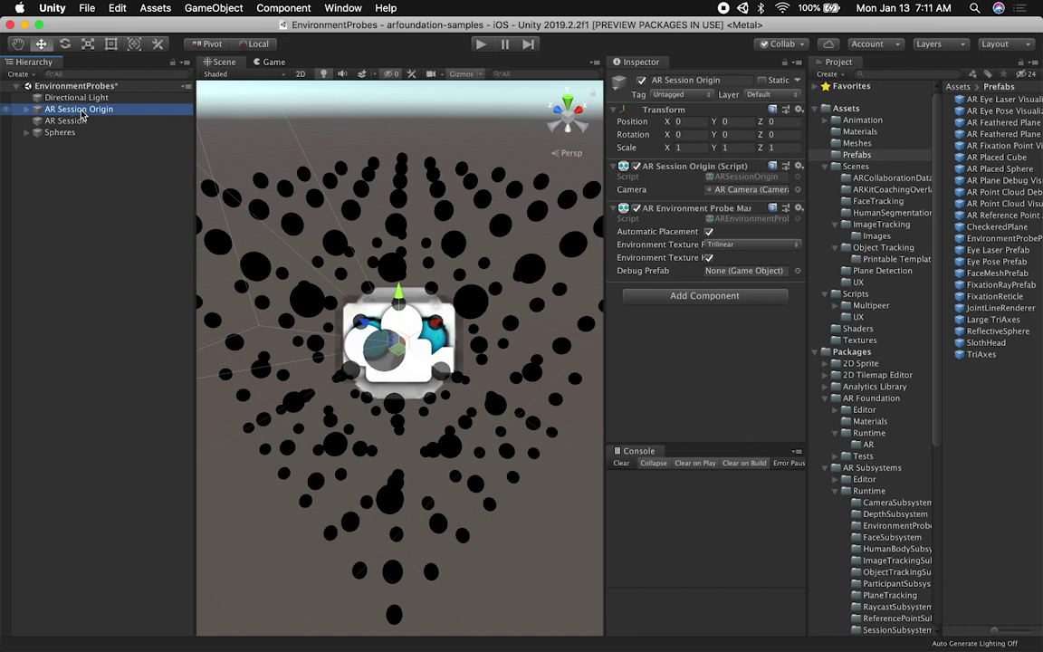
Expand AR Session Origin, review AR Camera's components, then reselect AR Session Origin
left_click(26, 110)
left_click(57, 122)
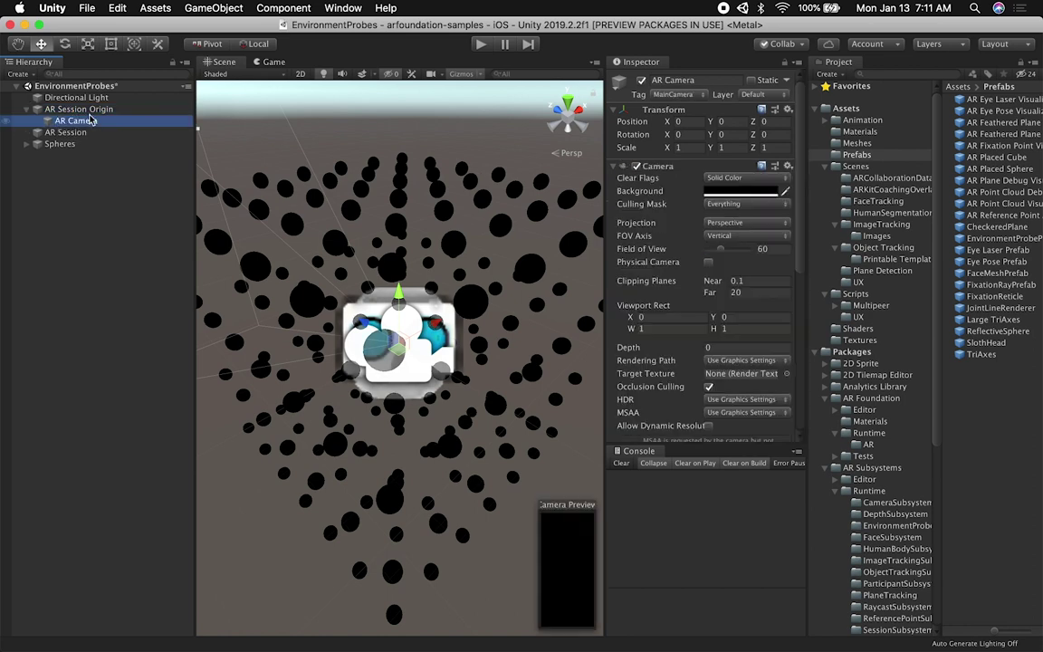
scroll(711, 347, "down", 10)
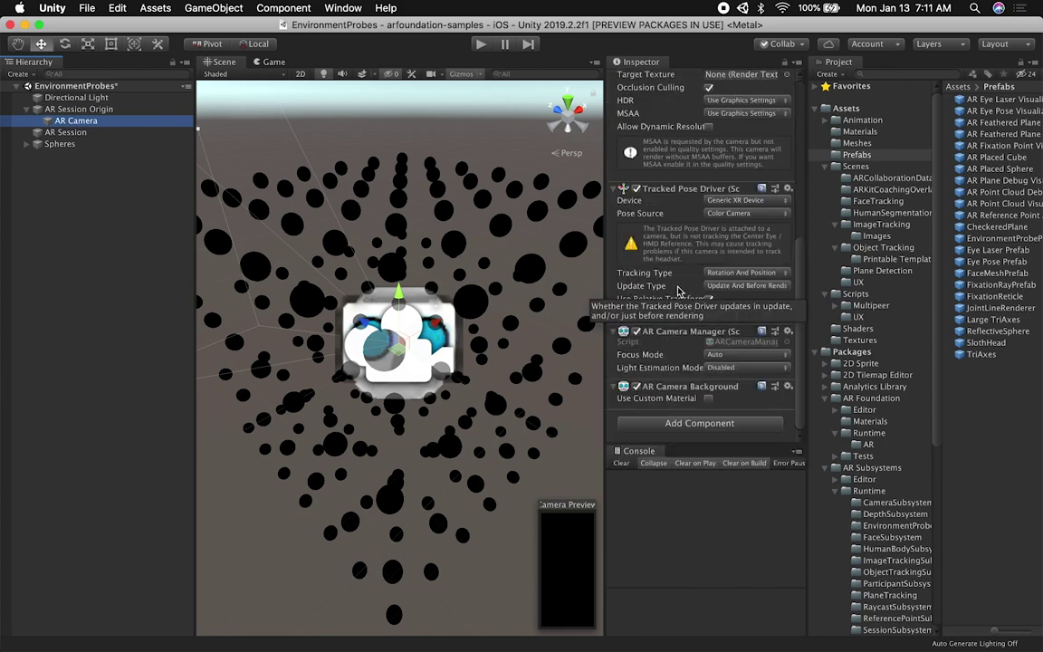
scroll(670, 217, "up", 10)
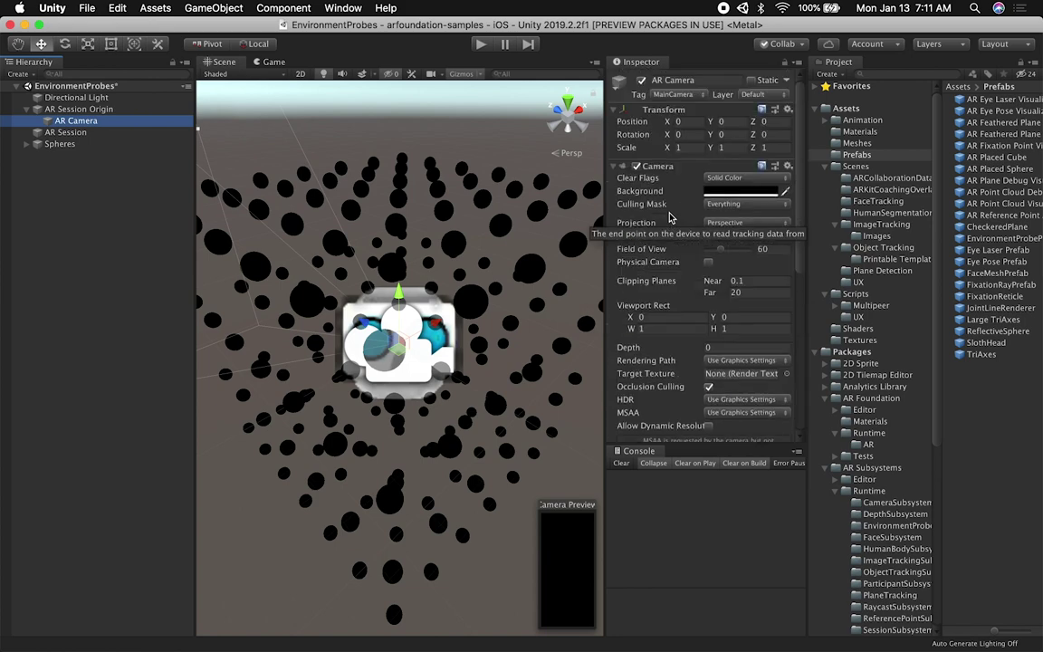
left_click(87, 109)
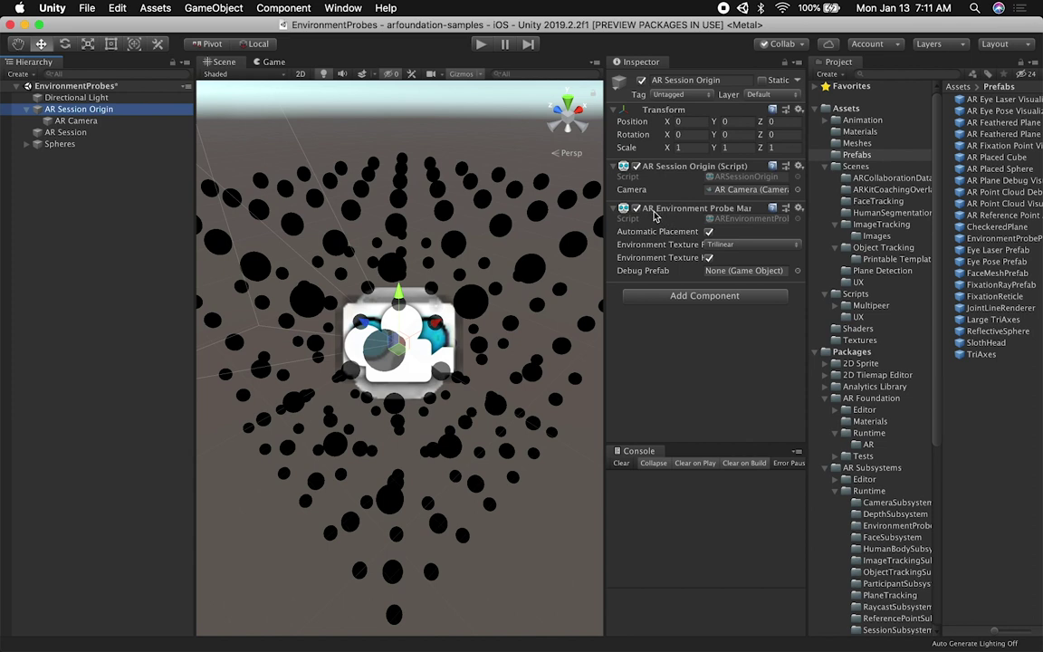
Widen the Inspector and enable Automatic Placement on the AR Environment Probe Manager
right_click(548, 211)
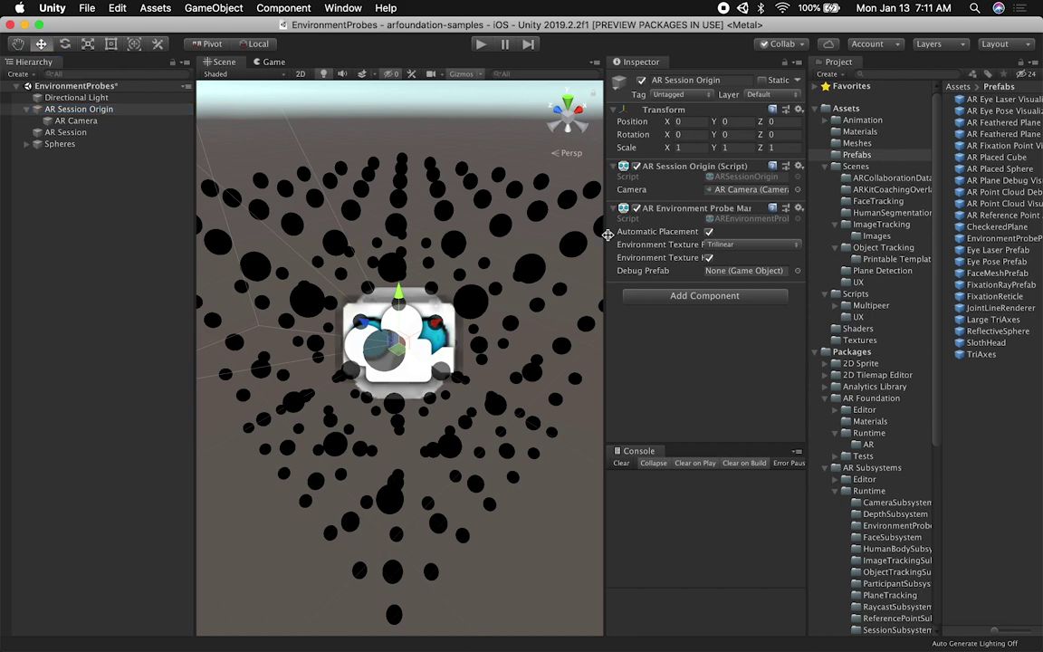
left_click_drag(604, 233, 447, 218)
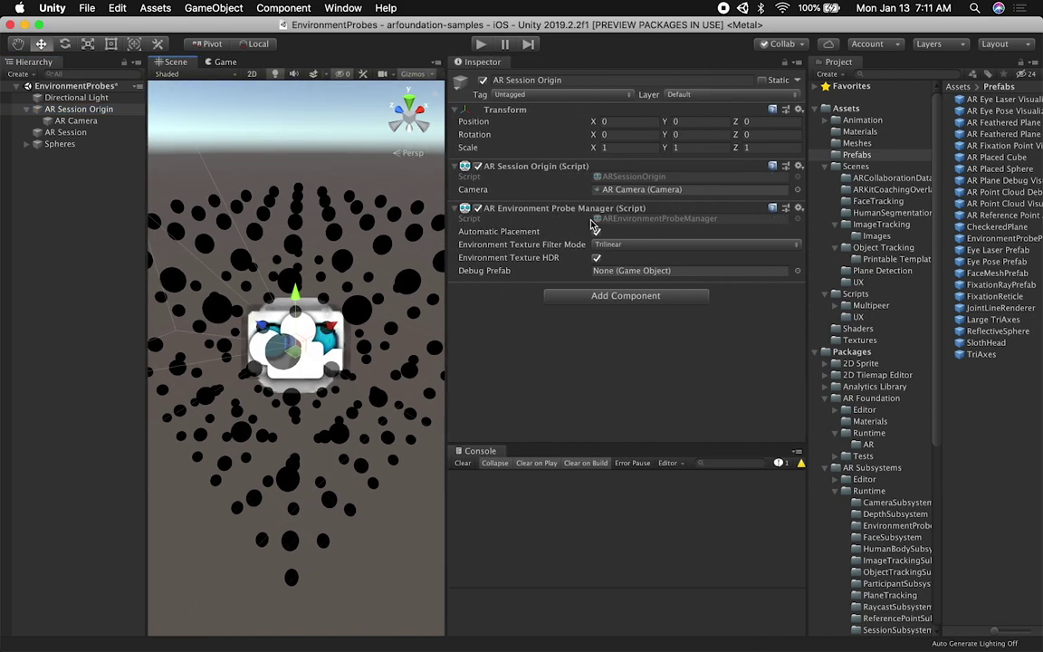
left_click(596, 230)
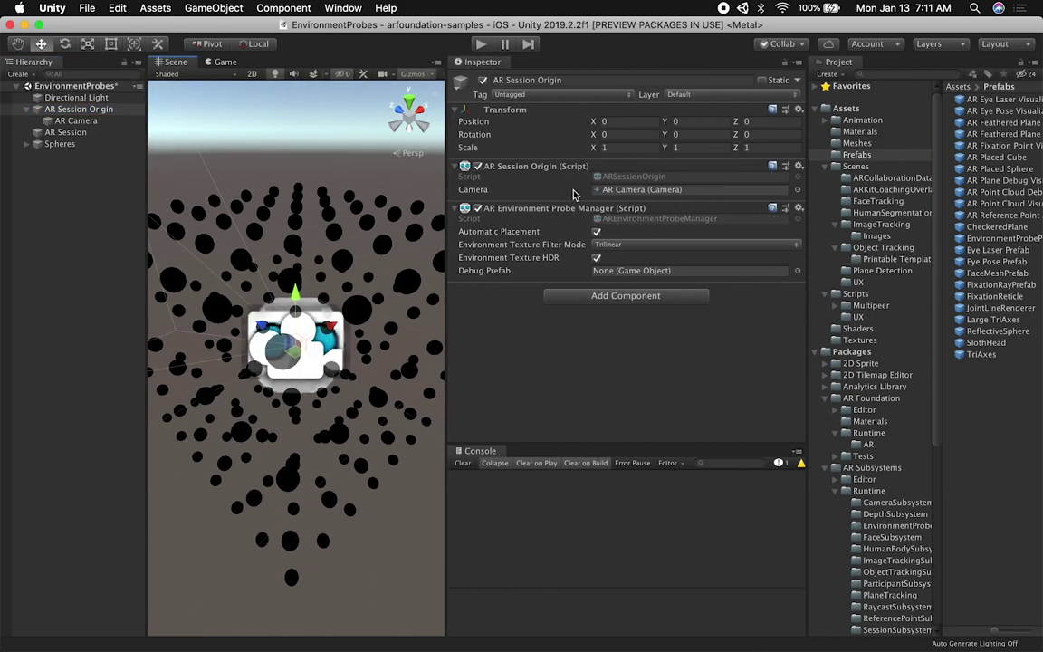
Search Add Component for 'AR Env' on AR Session Origin, then cancel without adding
left_click(90, 108)
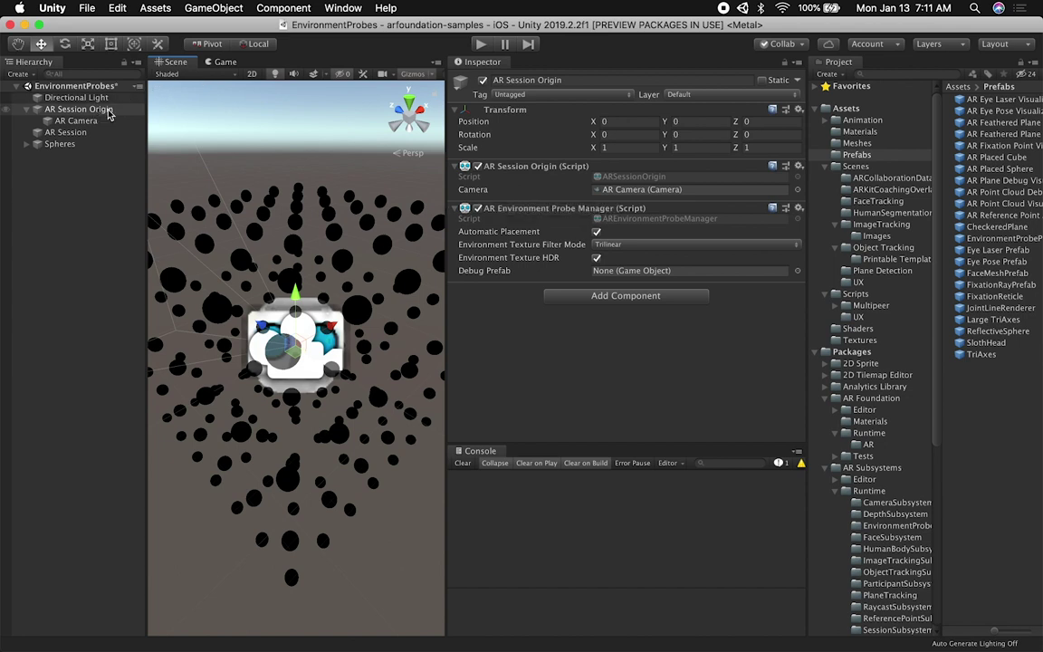
left_click(624, 295)
type("AR En")
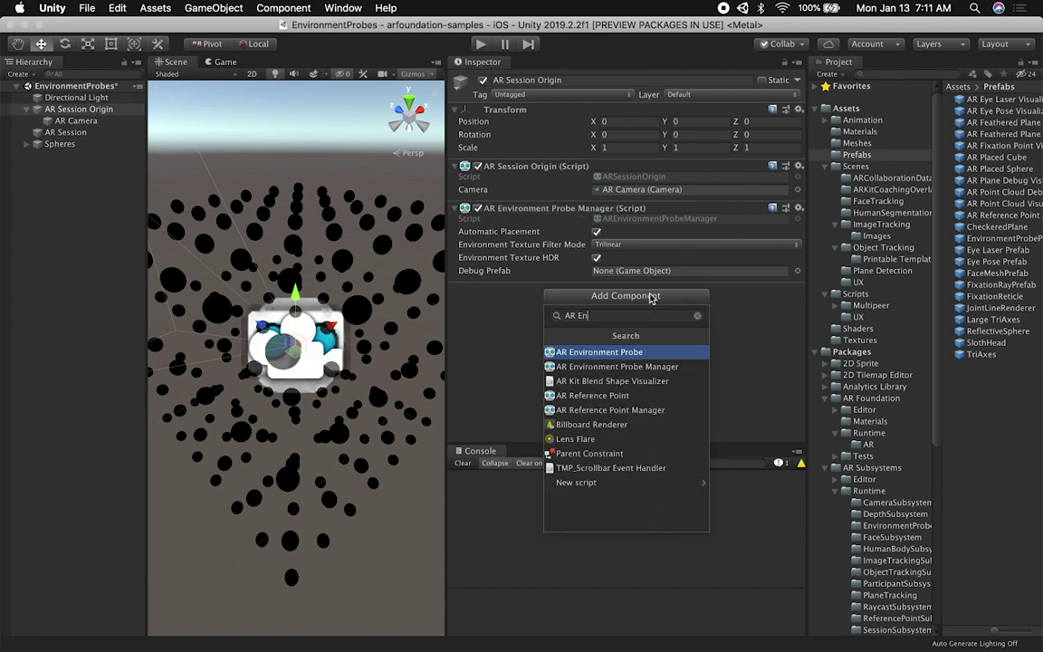
type("v")
key("Down")
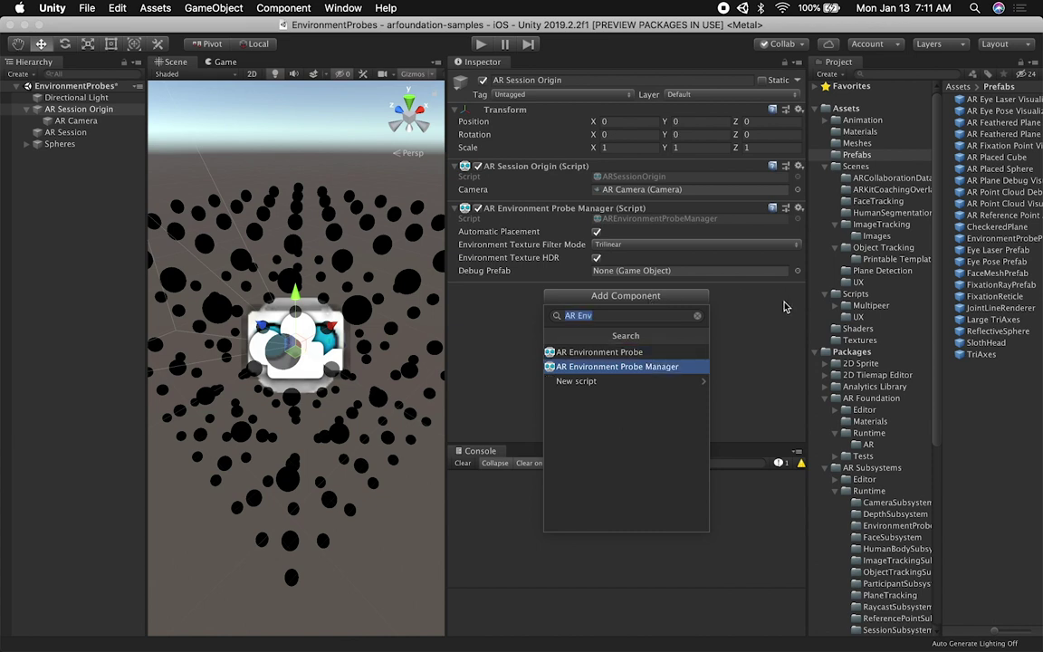
key("Escape")
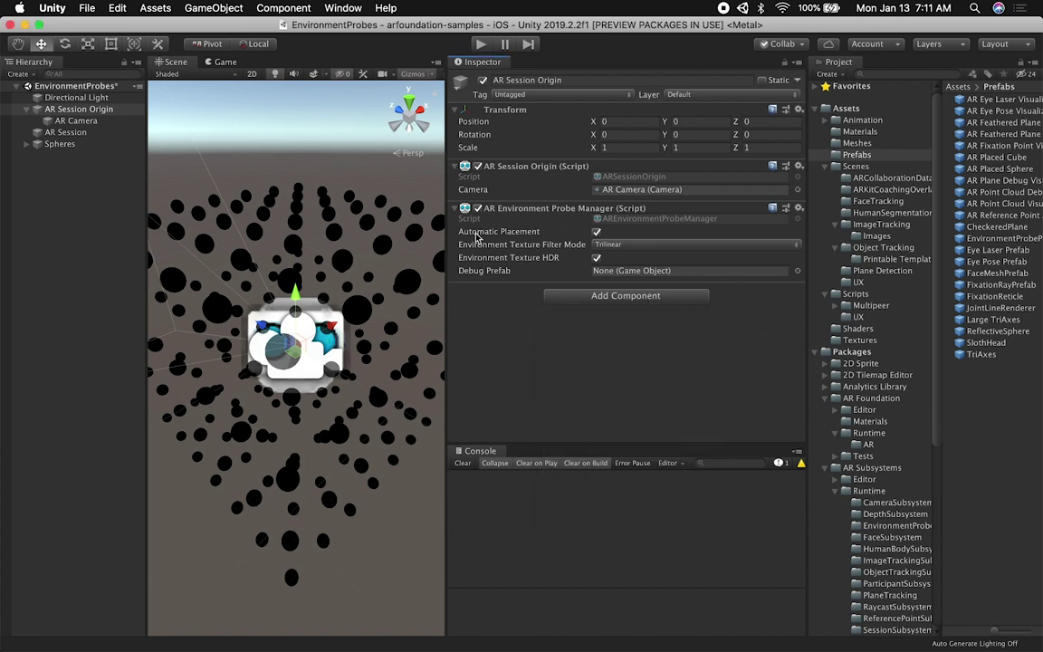
mouse_move(472, 237)
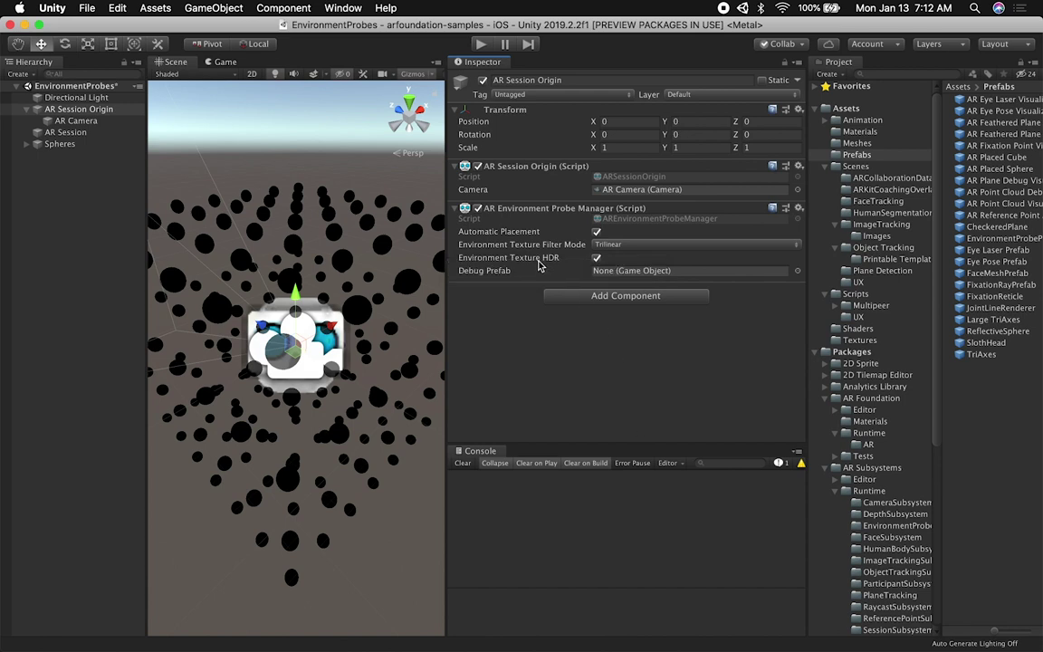
left_click(611, 246)
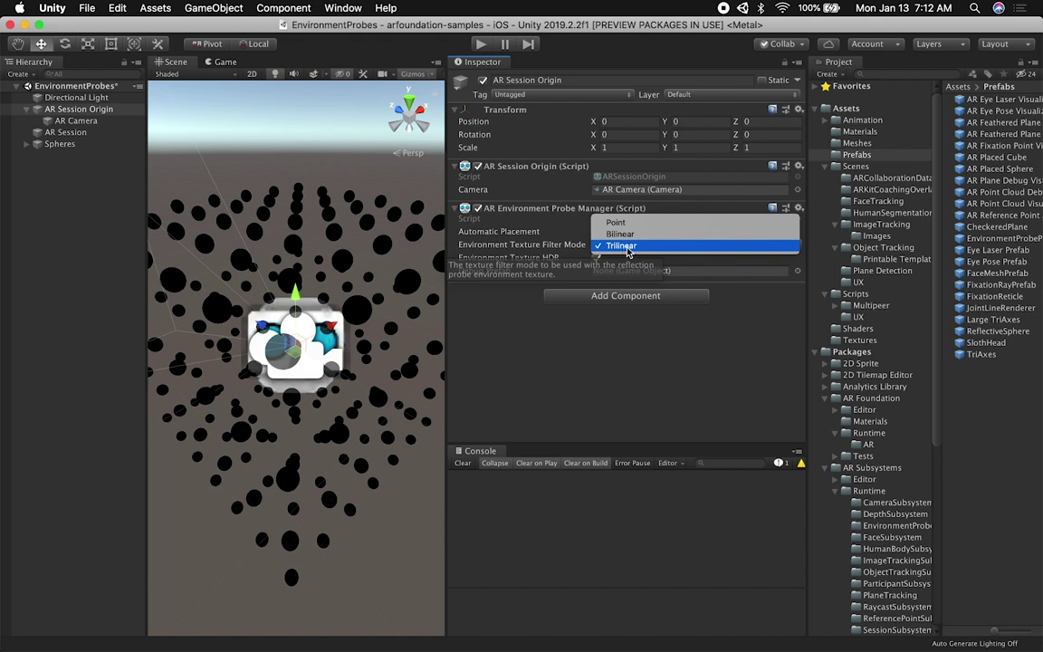
left_click(577, 339)
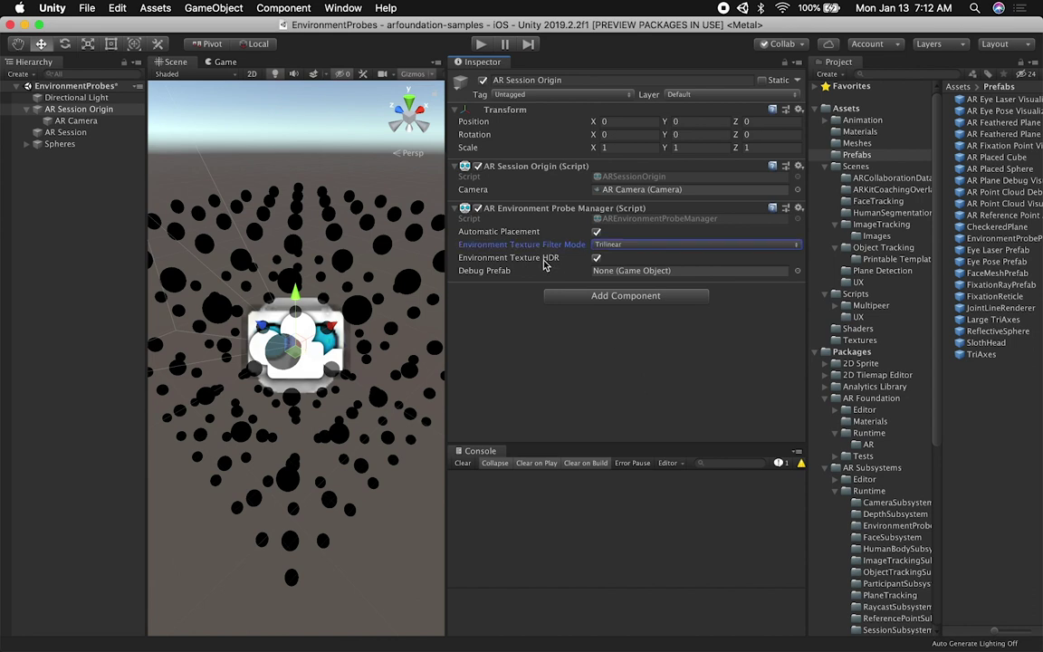
Expand the Spheres group, select a ReflectiveSphere, and frame it in the Scene view
mouse_move(520, 261)
left_click(25, 145)
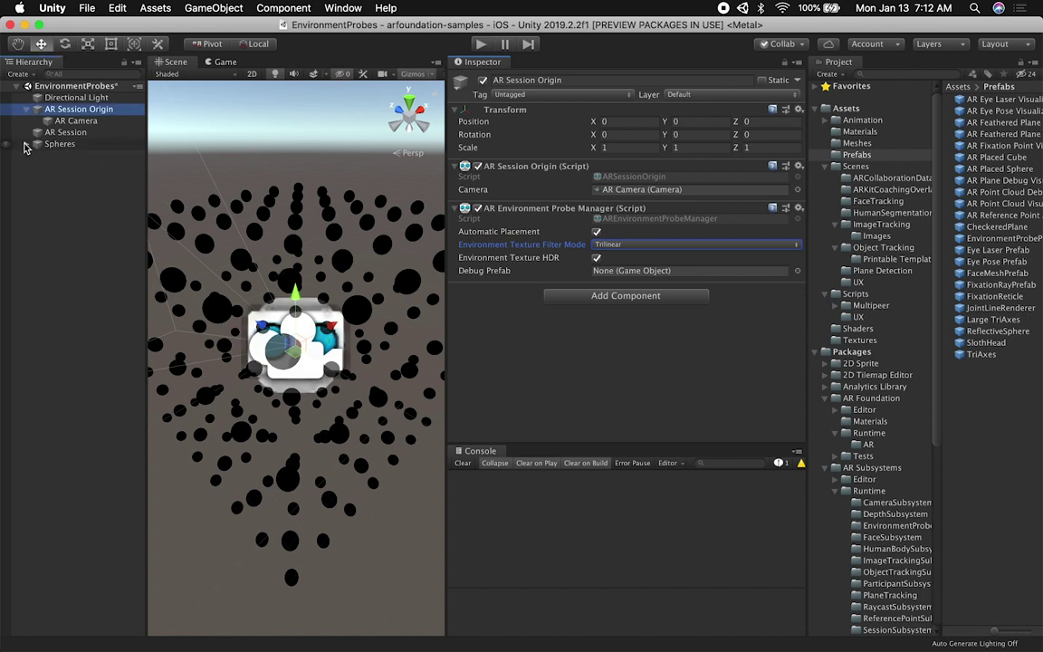
left_click(25, 145)
left_click(82, 156)
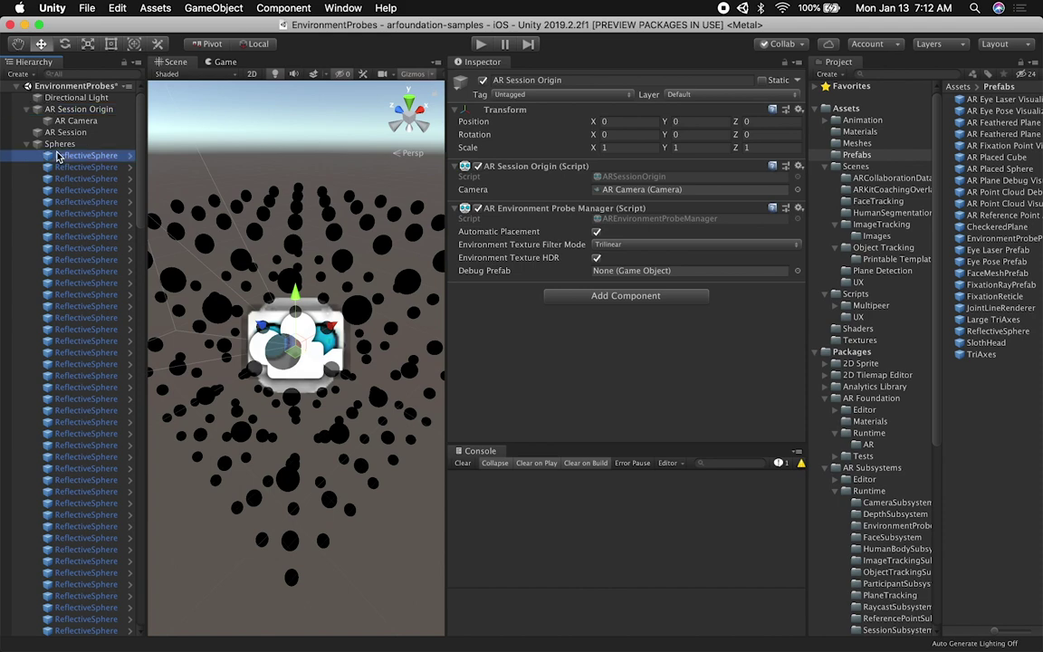
left_click(295, 249)
key("f")
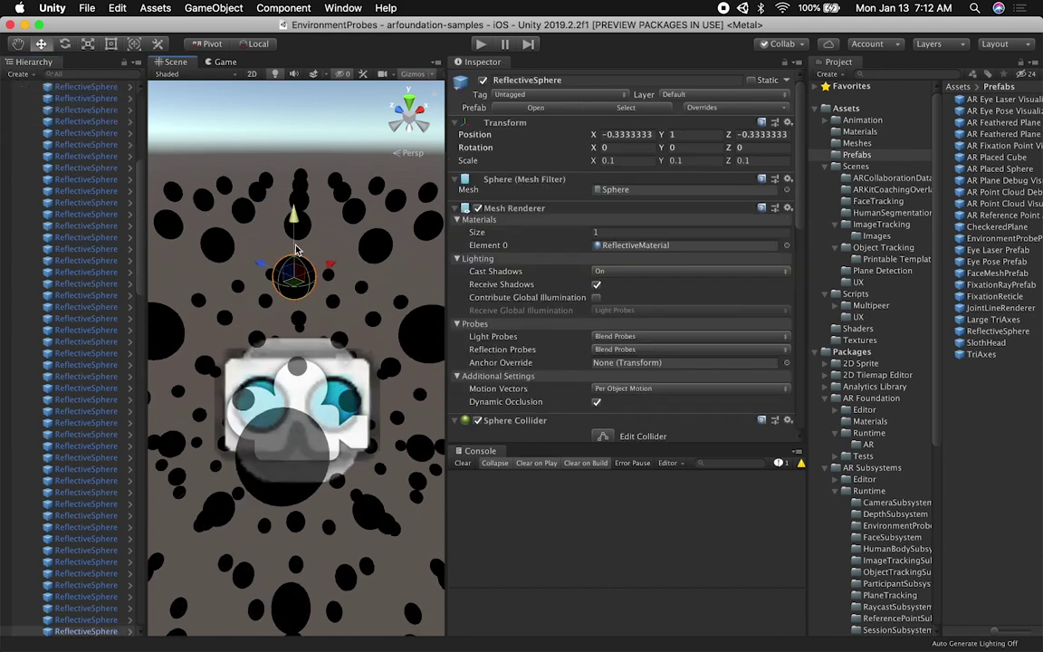
Show the sphere's ReflectiveMaterial (Standard, Metallic 1, Smoothness 1) and collapse Mesh Renderer
scroll(325, 272, "up", 3)
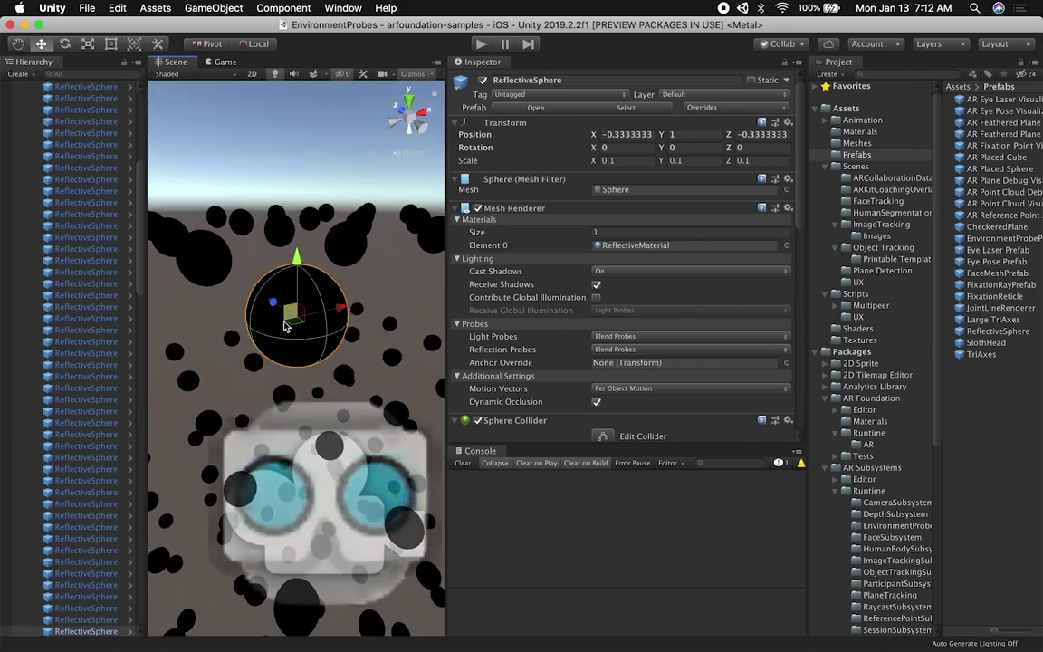
scroll(552, 353, "down", 10)
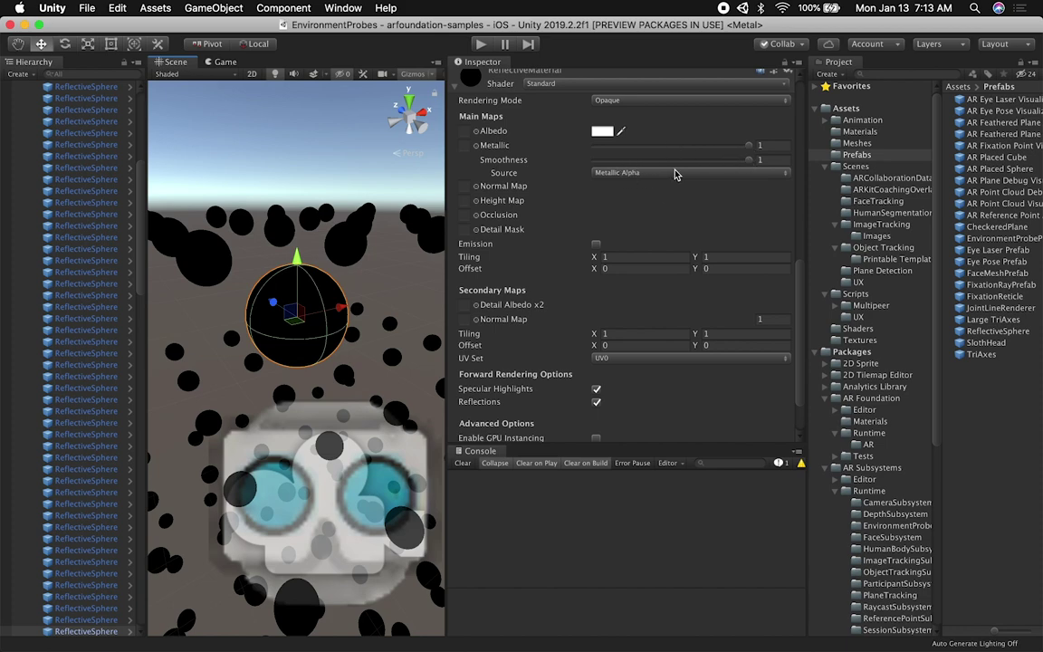
scroll(563, 364, "down", 2)
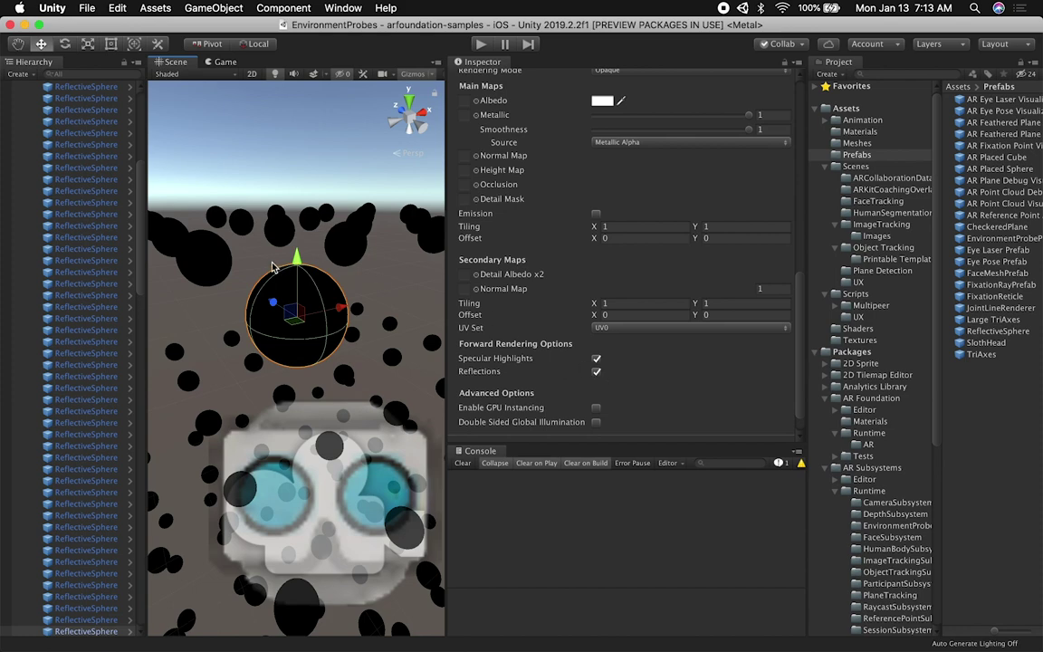
left_click_drag(215, 272, 220, 275)
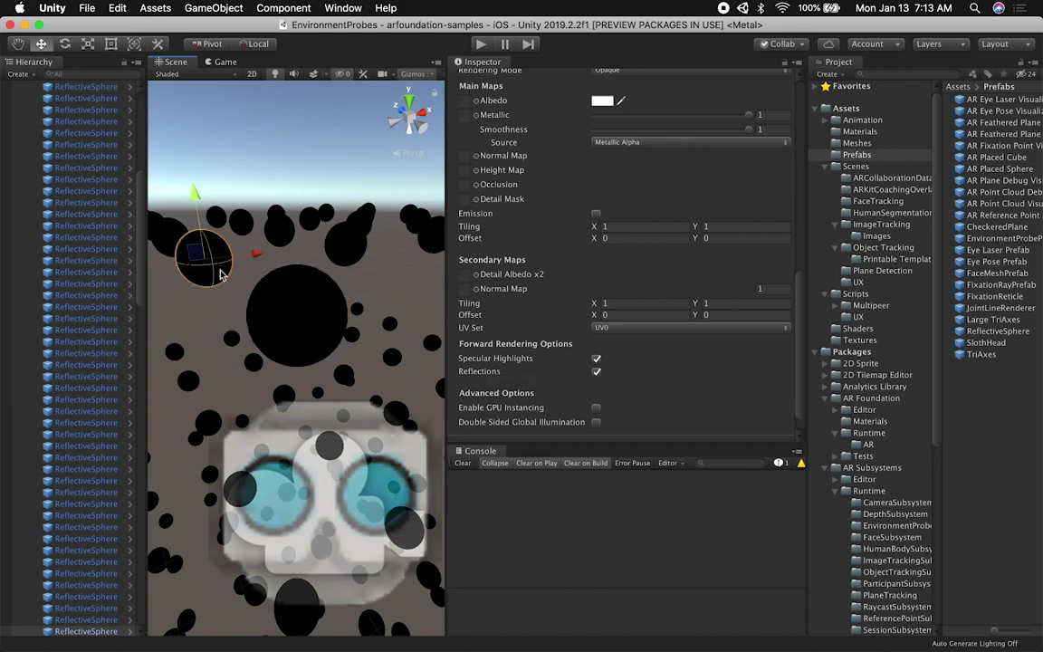
left_click(283, 316)
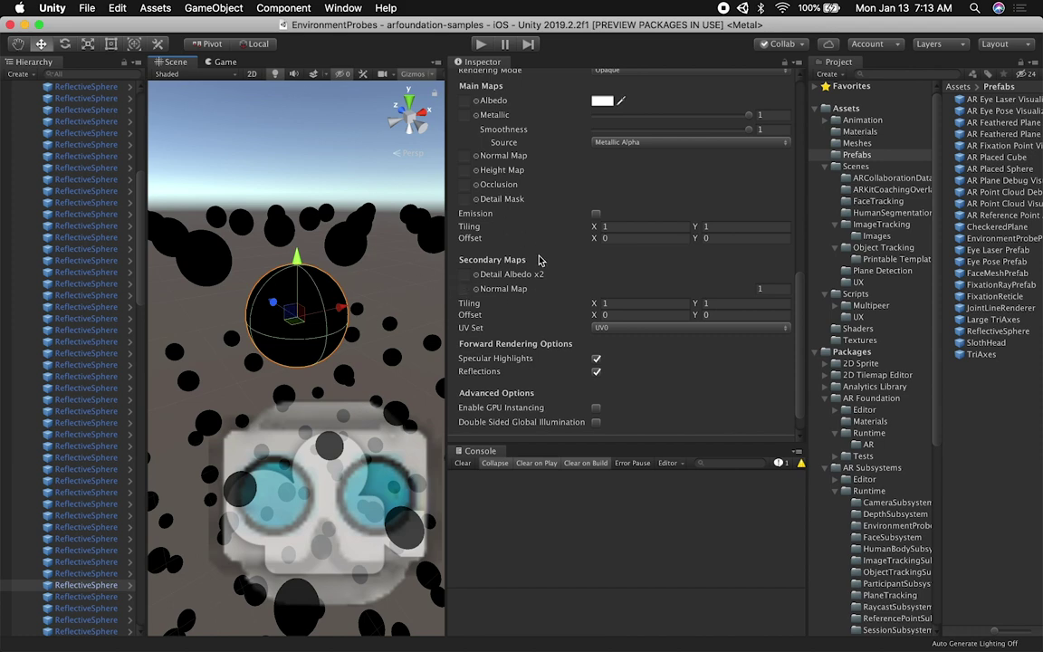
scroll(638, 355, "up", 5)
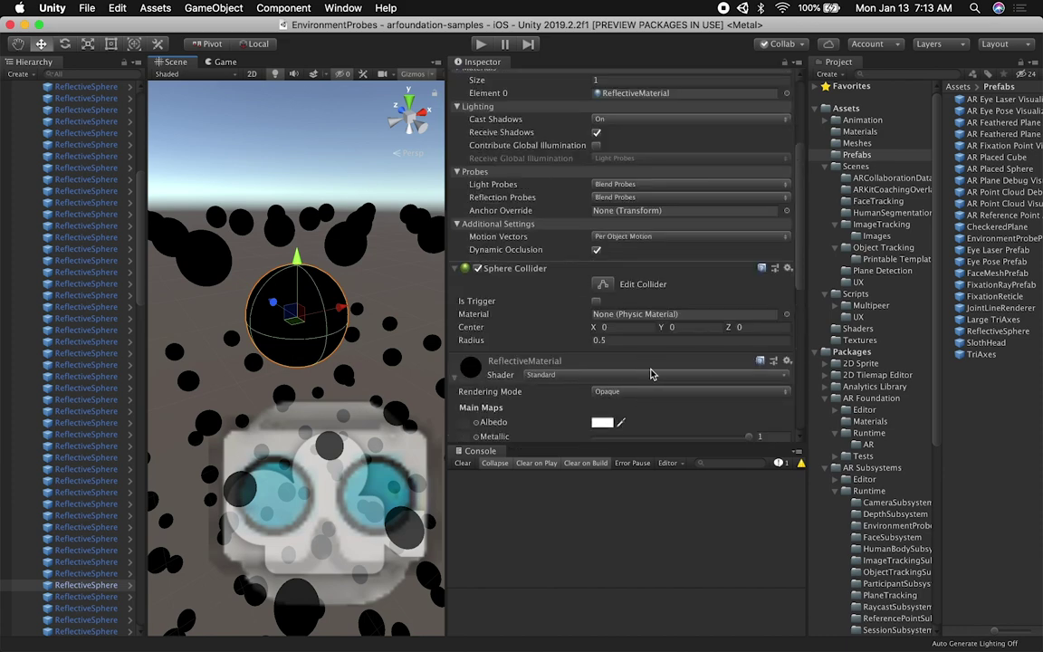
scroll(644, 362, "up", 6)
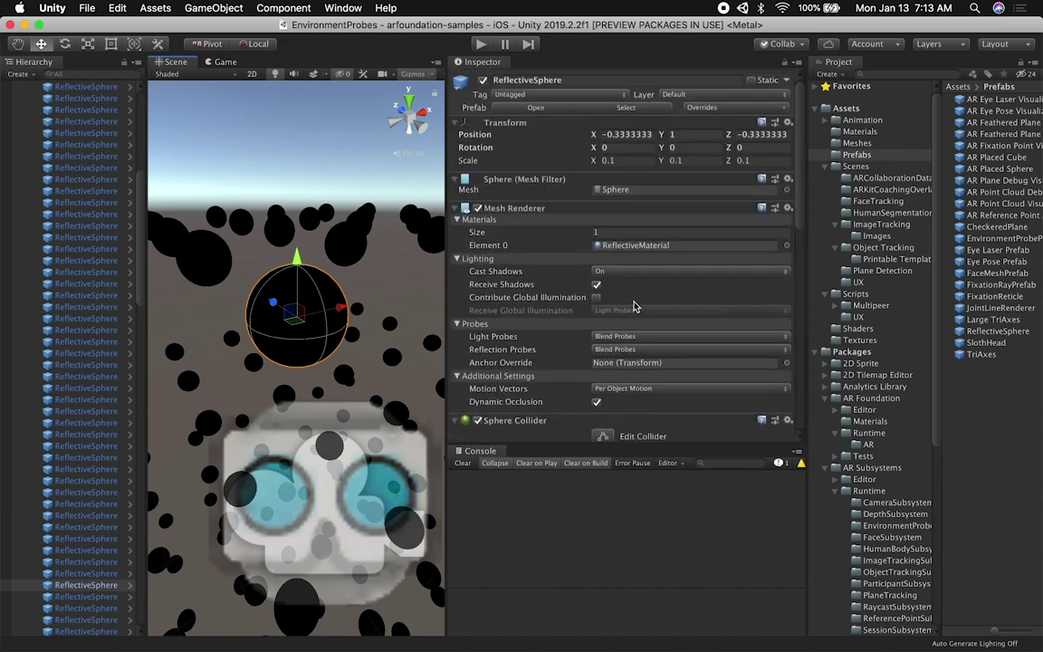
left_click(457, 208)
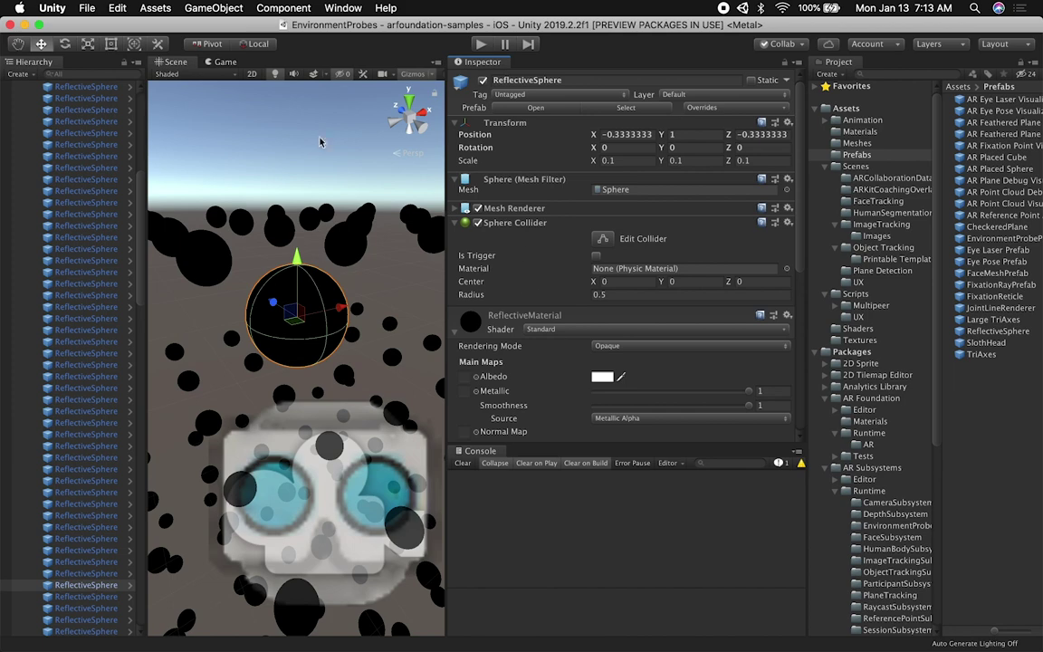
Step through several ReflectiveSphere objects, then select AR Session to view its components
left_click(84, 145)
scroll(81, 181, "up", 8)
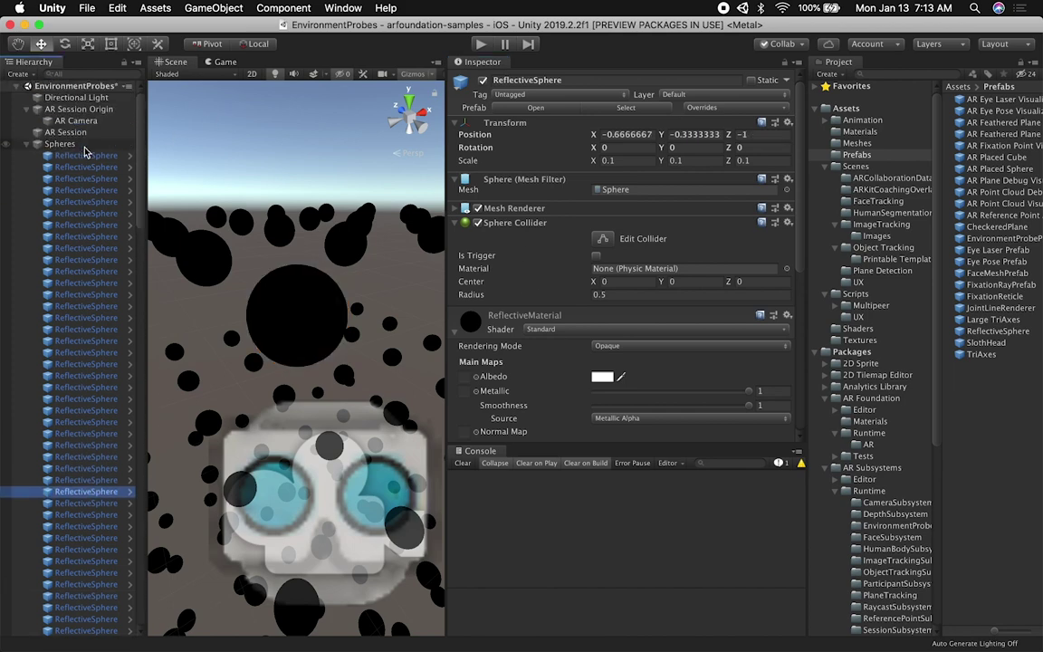
left_click(82, 145)
left_click(78, 156)
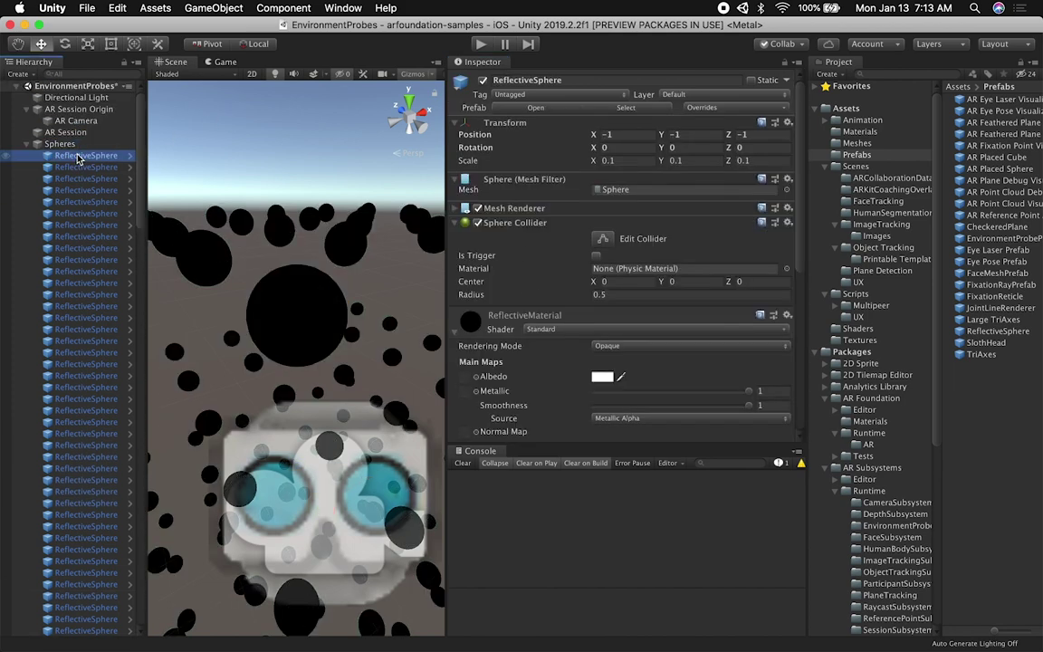
key("Down")
key("Down")
key("Down")
key("Down")
key("Down")
key("Down")
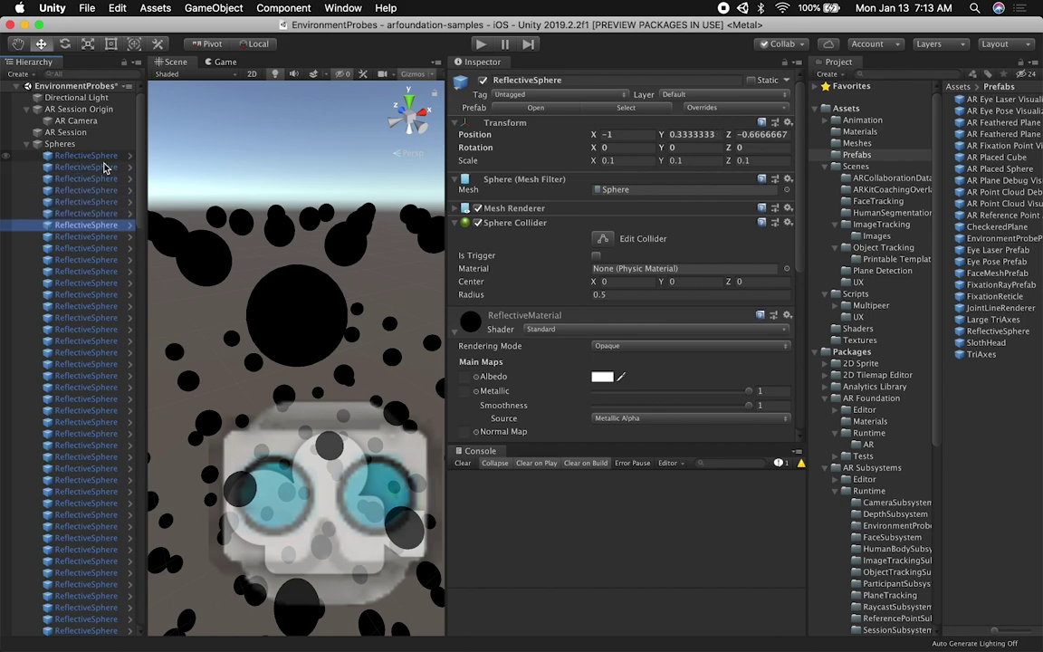
left_click(253, 301)
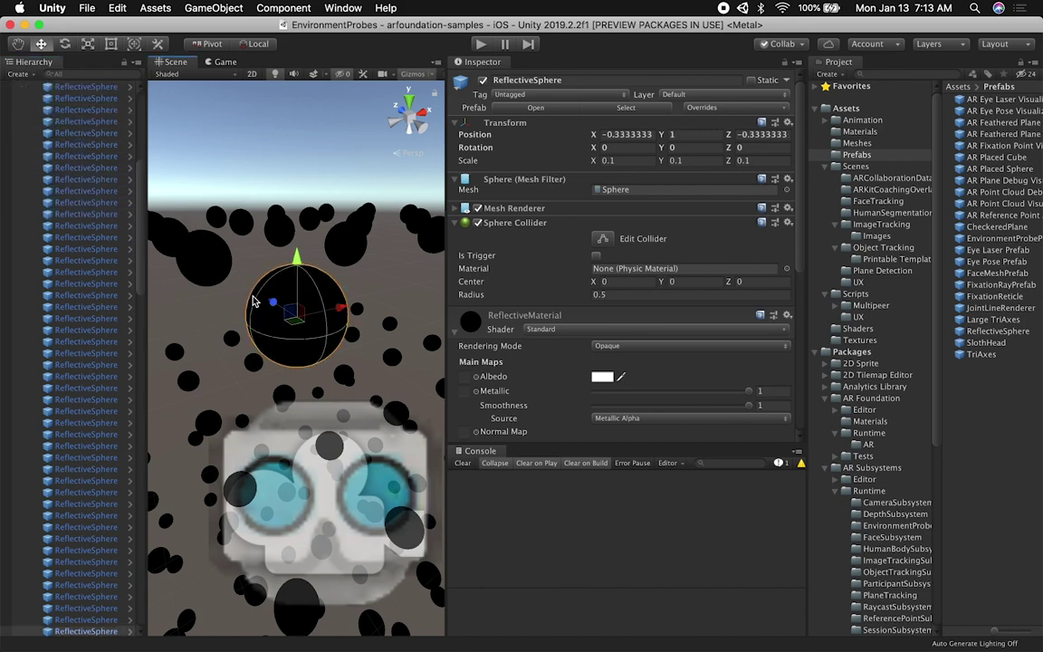
left_click_drag(137, 220, 141, 151)
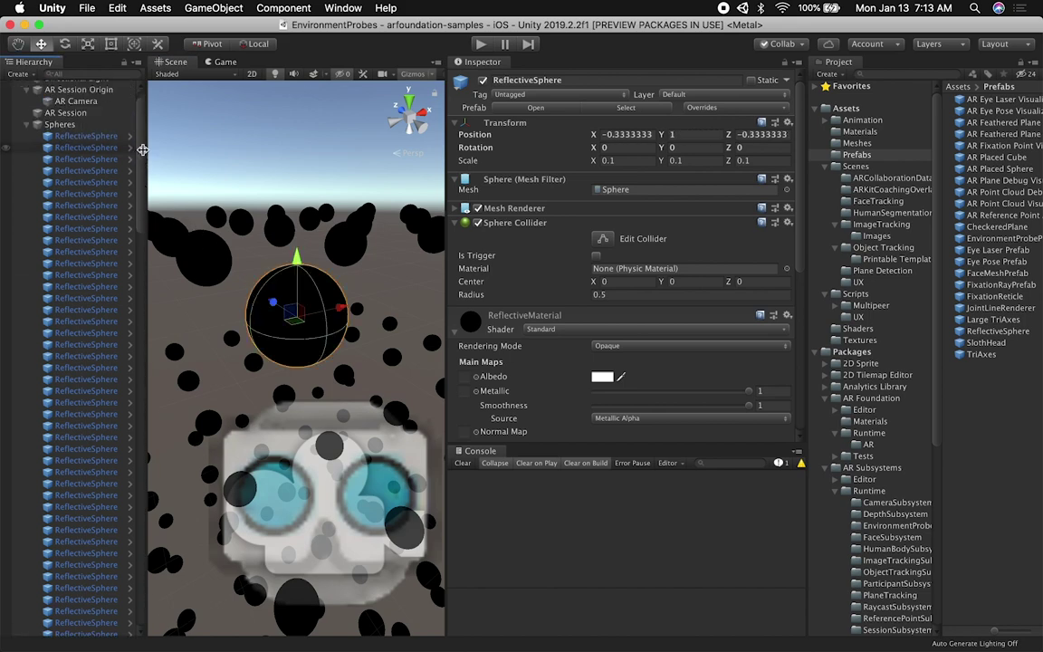
left_click(89, 112)
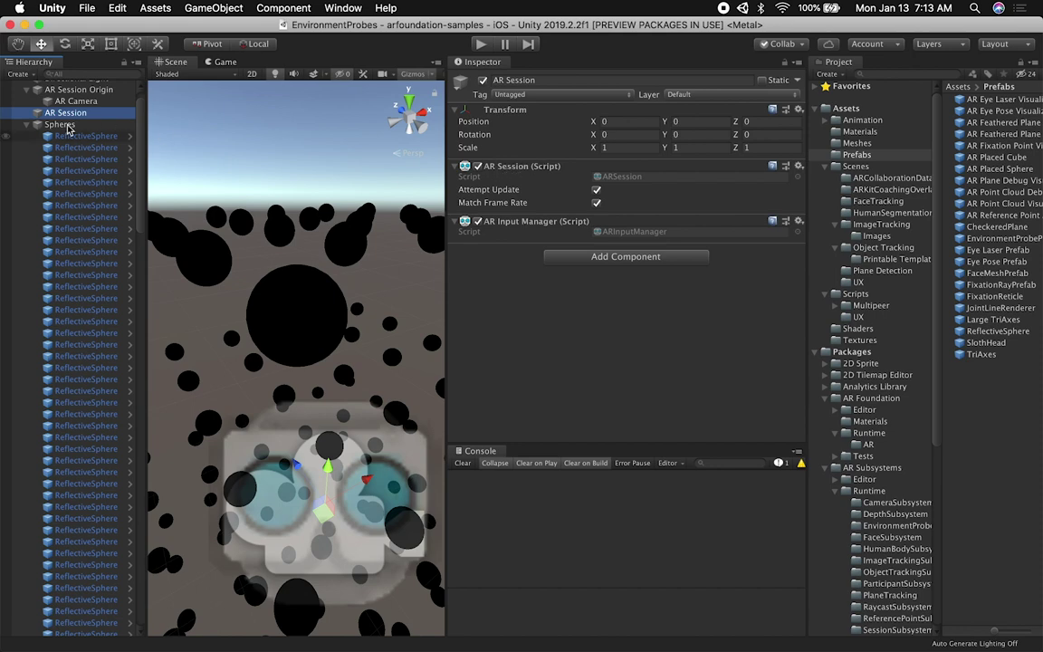
Collapse Spheres and AR Session Origin, then select AR Session Origin to view its probe manager
left_click(25, 125)
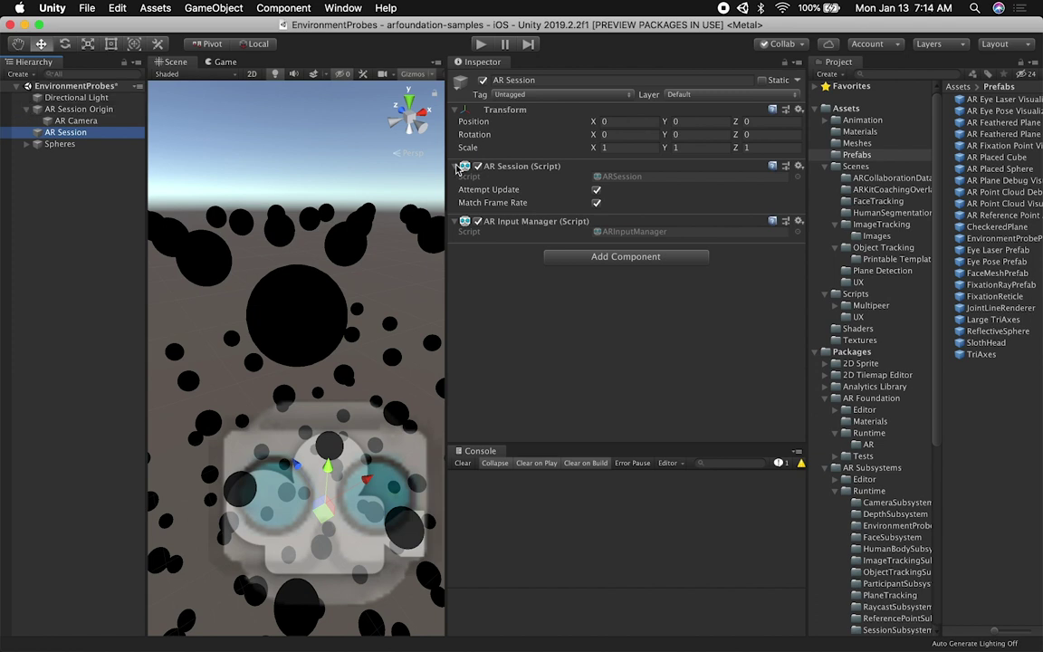
left_click(26, 109)
left_click(51, 110)
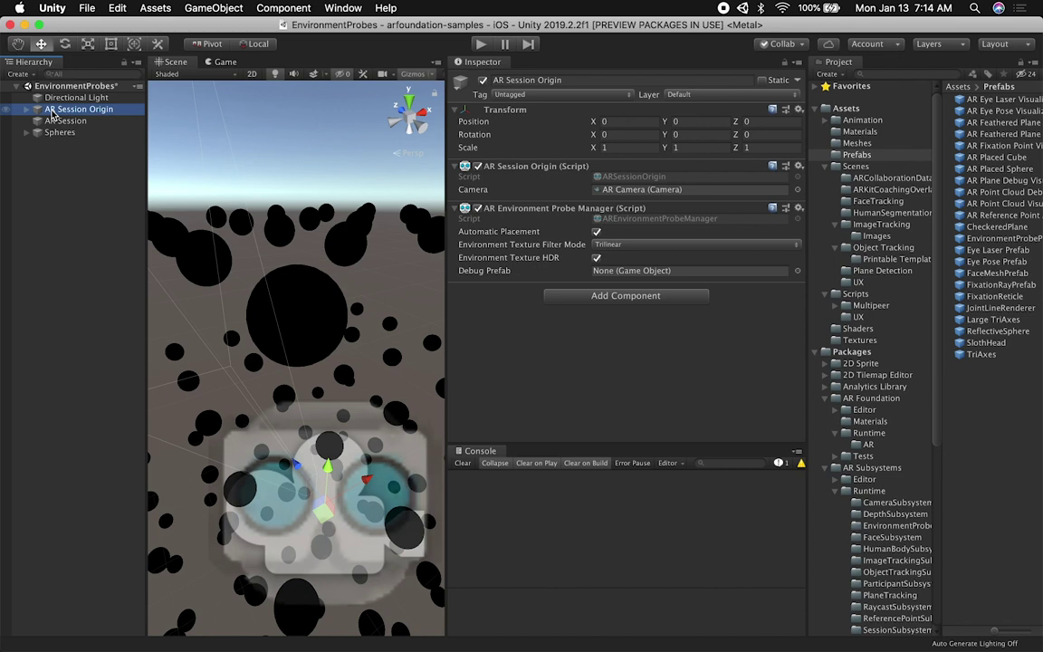